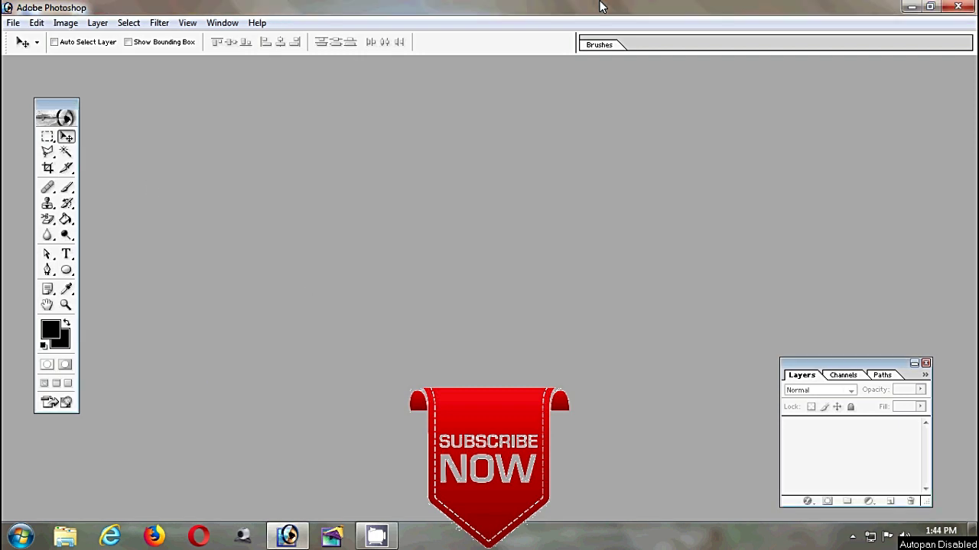
# Step: Open 23.jpg from the Desktop and maximize its document window
pyautogui.hotkey('ctrl', 'o')
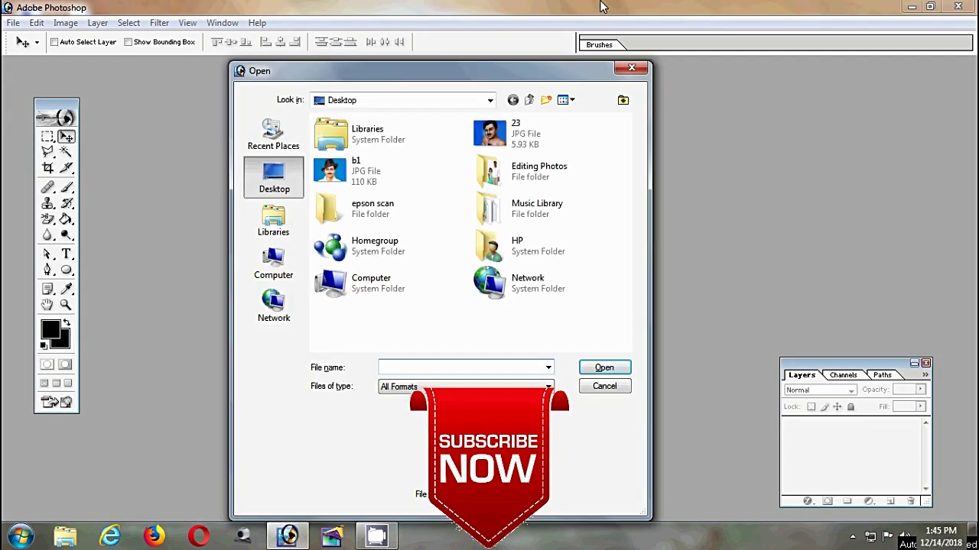
pyautogui.click(631, 68)
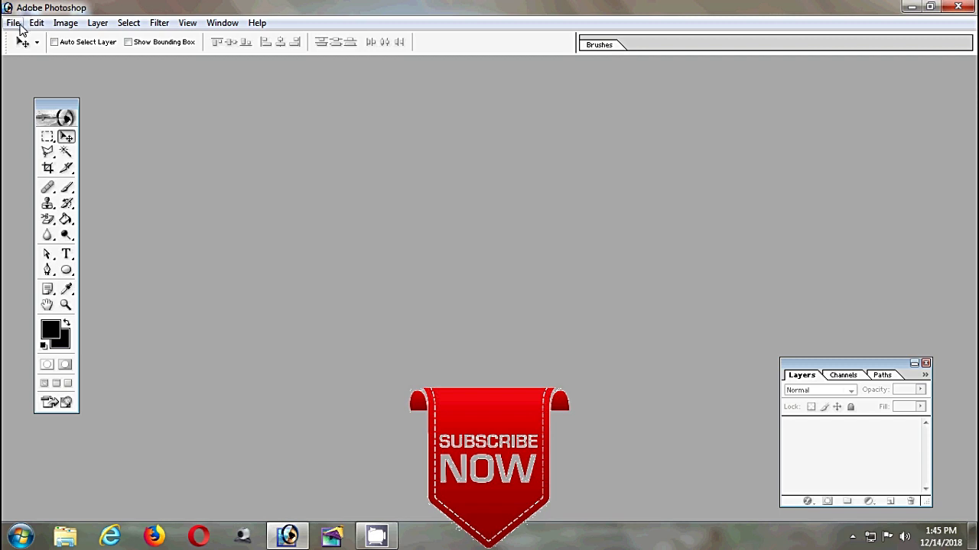
pyautogui.click(20, 27)
pyautogui.click(34, 53)
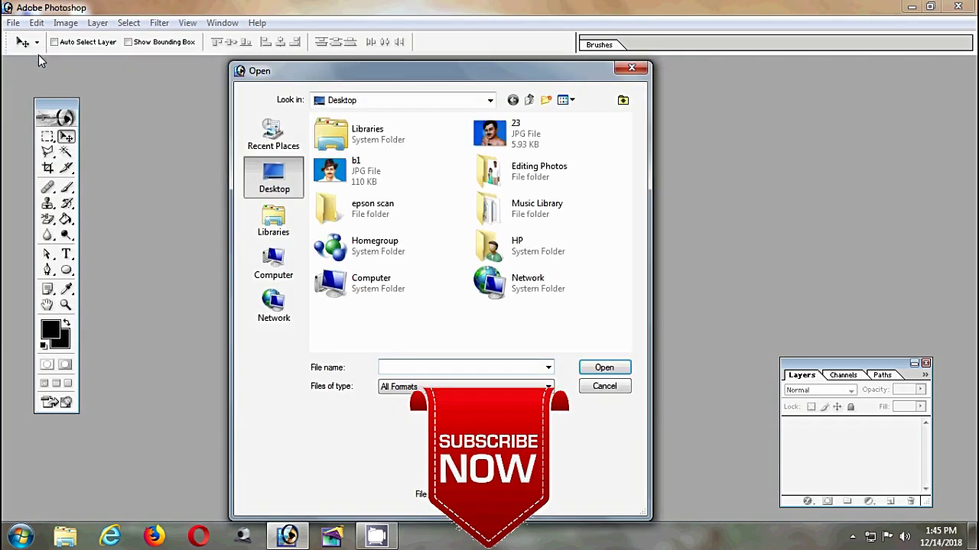
pyautogui.moveTo(495, 135)
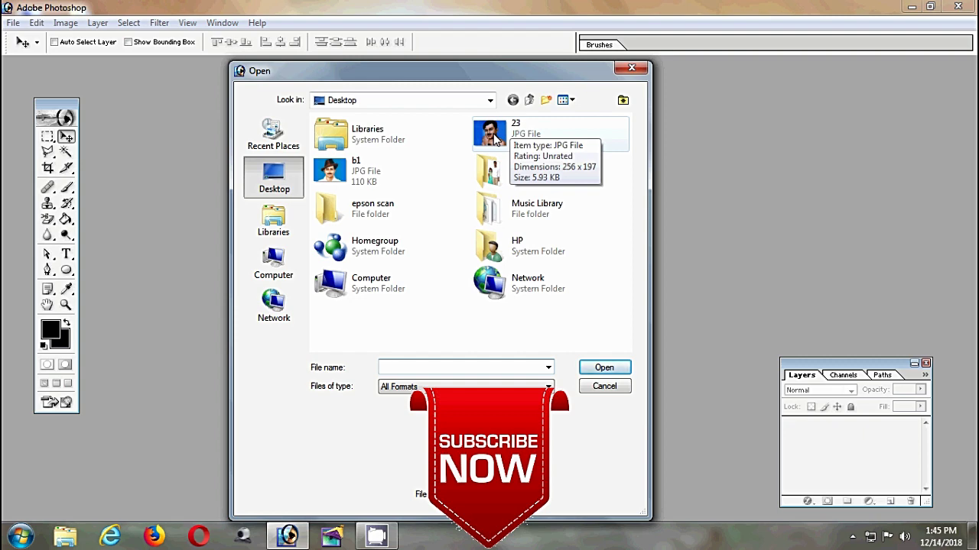
pyautogui.doubleClick(496, 138)
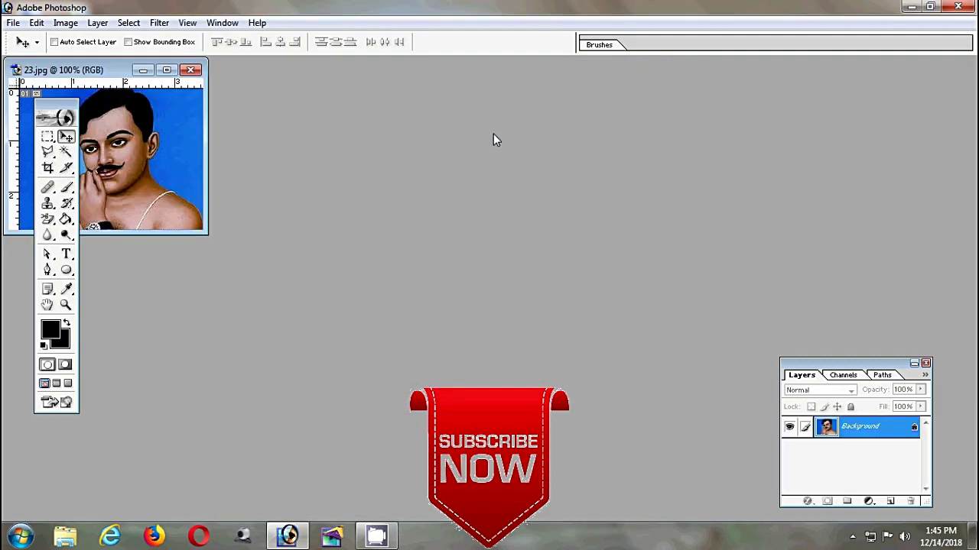
pyautogui.moveTo(105, 70); pyautogui.dragTo(426, 141)
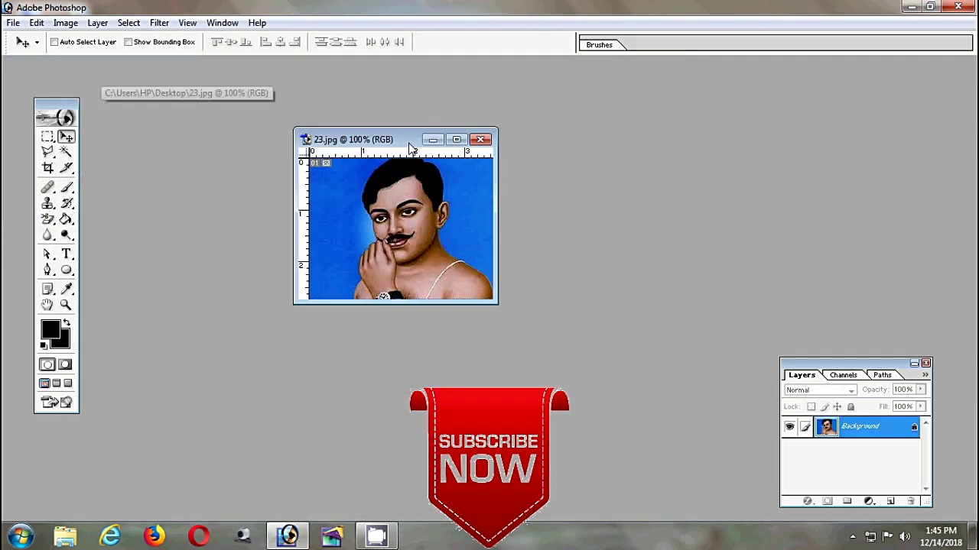
pyautogui.click(490, 135)
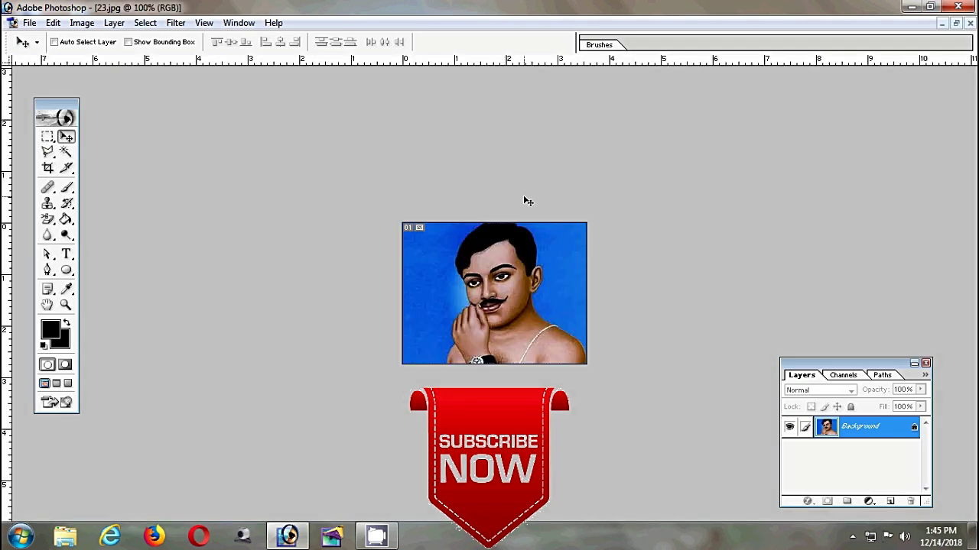
# Step: Set the Crop tool to 1.5 in width, 2 in height and 200 resolution
pyautogui.click(47, 168)
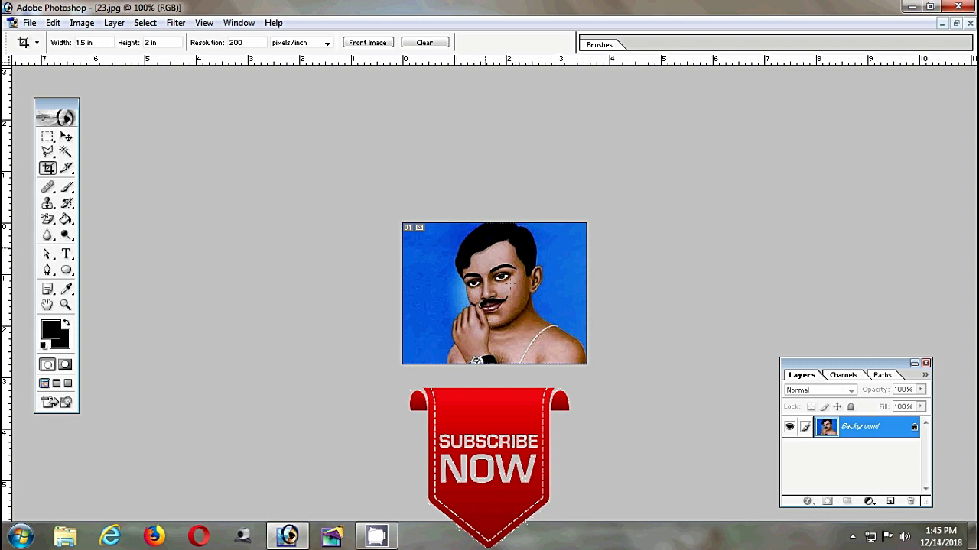
pyautogui.click(106, 44)
pyautogui.moveTo(106, 44); pyautogui.dragTo(74, 45)
pyautogui.write('1.5')
pyautogui.write(' IN')
pyautogui.press('Tab')
pyautogui.write('2 I')
pyautogui.write('N')
pyautogui.press('Tab')
pyautogui.press('Return')
# Step: Draw the crop box around the face and apply the crop
pyautogui.moveTo(437, 222); pyautogui.dragTo(620, 383)
pyautogui.moveTo(492, 292); pyautogui.dragTo(497, 293)
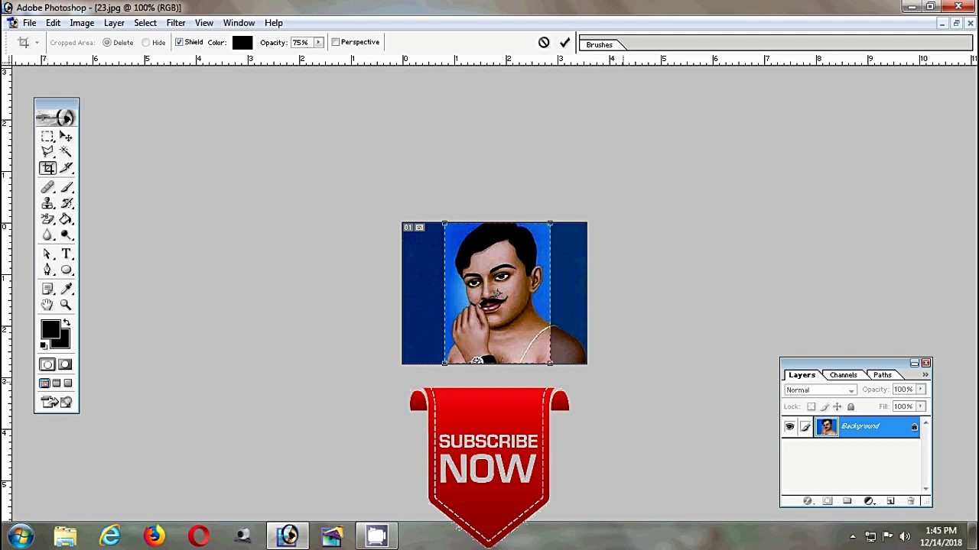
pyautogui.press('Return')
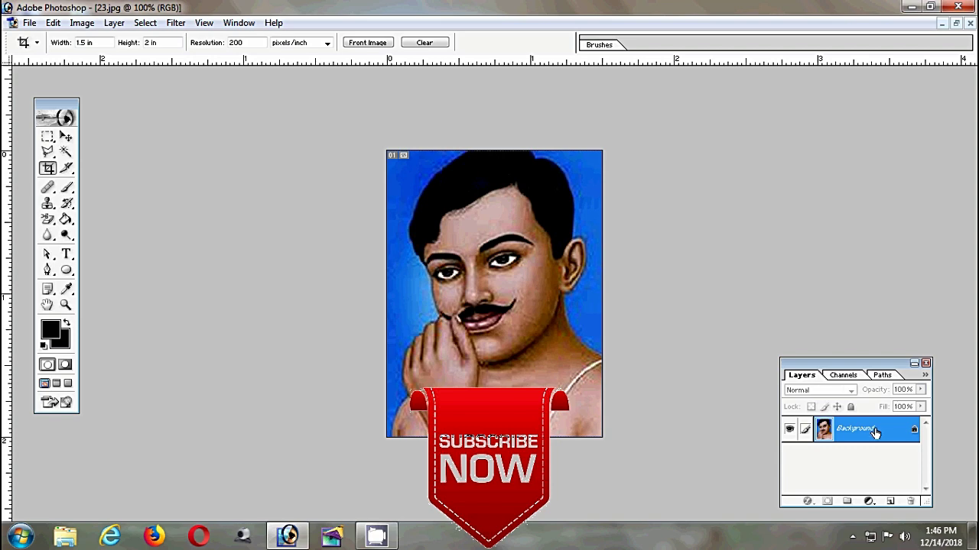
# Step: Convert the Background to Layer 0 and scale the portrait down to 93.4%
pyautogui.doubleClick(875, 433)
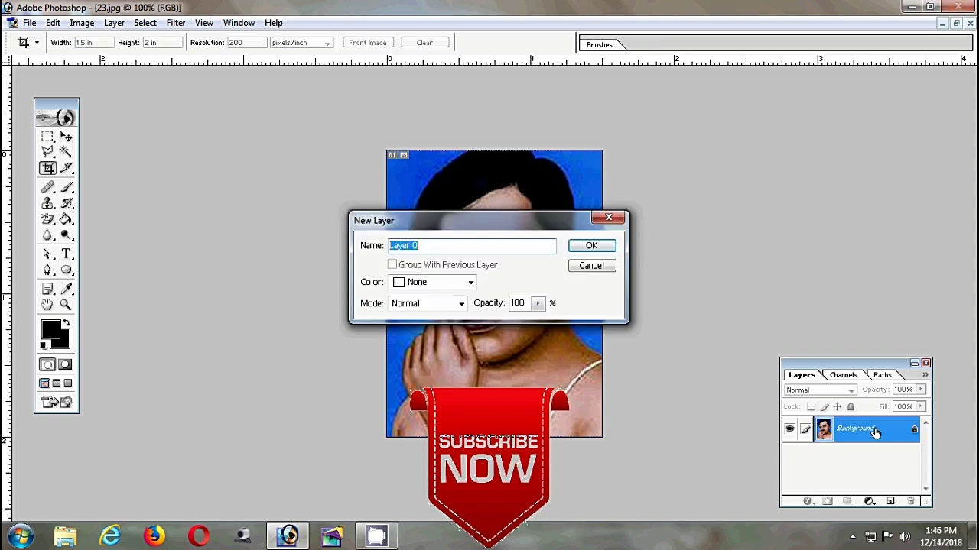
pyautogui.click(589, 248)
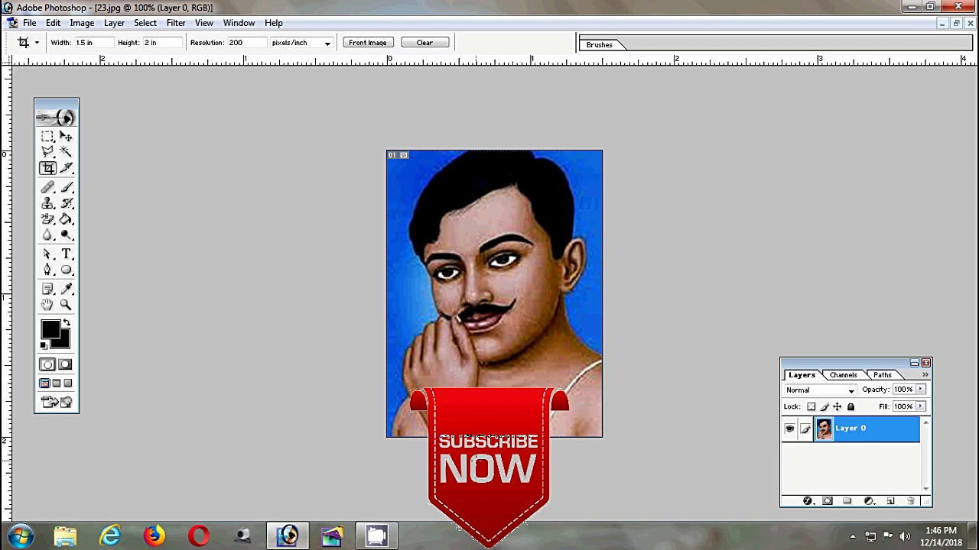
pyautogui.hotkey('ctrl', 't')
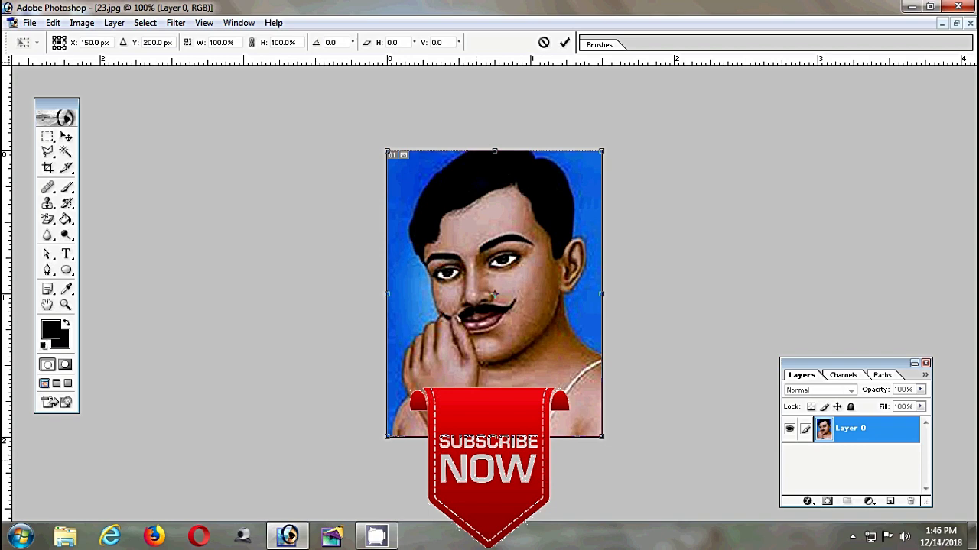
pyautogui.moveTo(602, 437); pyautogui.dragTo(594, 426)
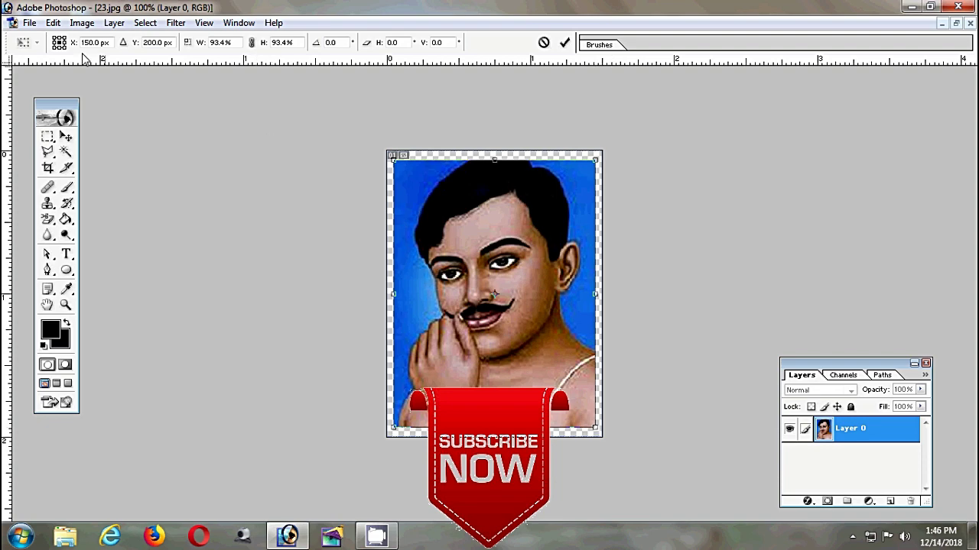
# Step: Commit the 93.4% scale transform on the portrait
pyautogui.click(52, 23)
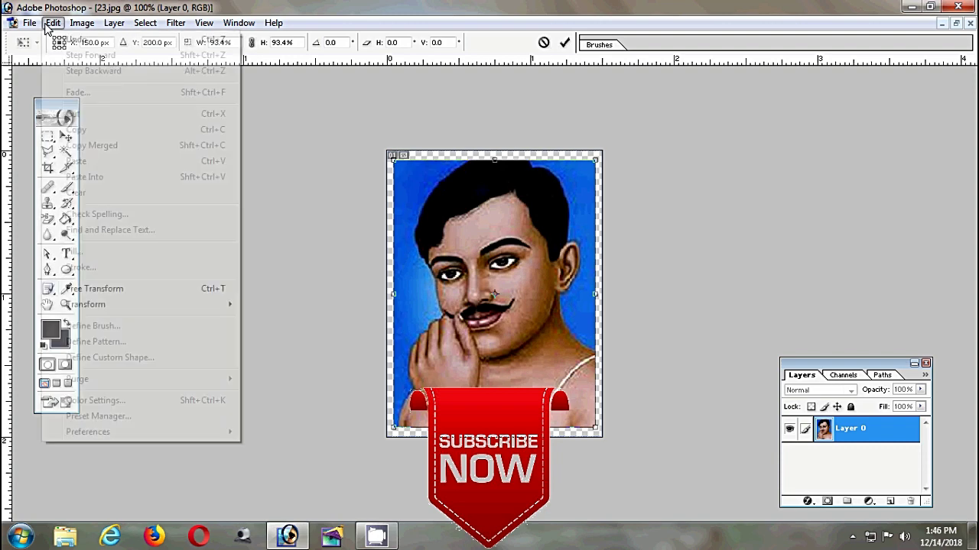
pyautogui.click(327, 6)
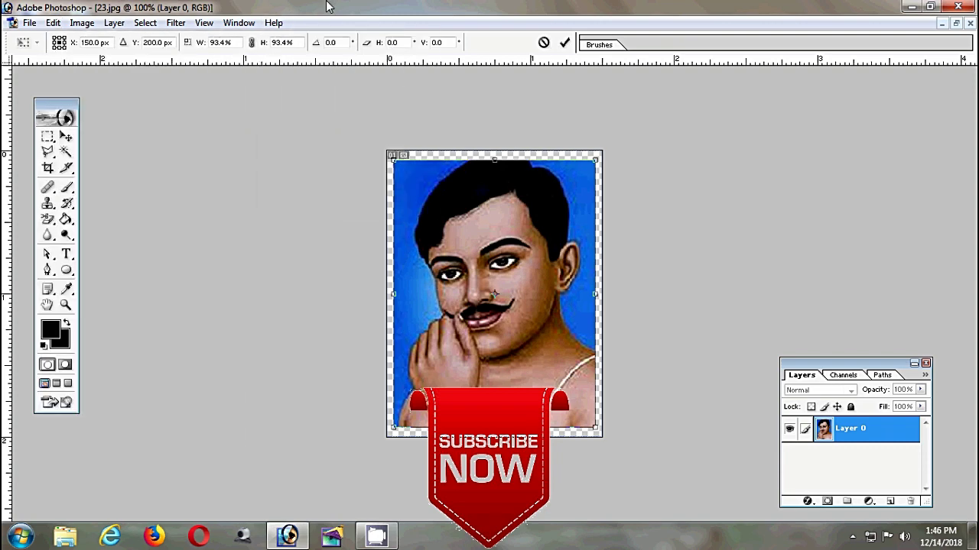
pyautogui.click(565, 44)
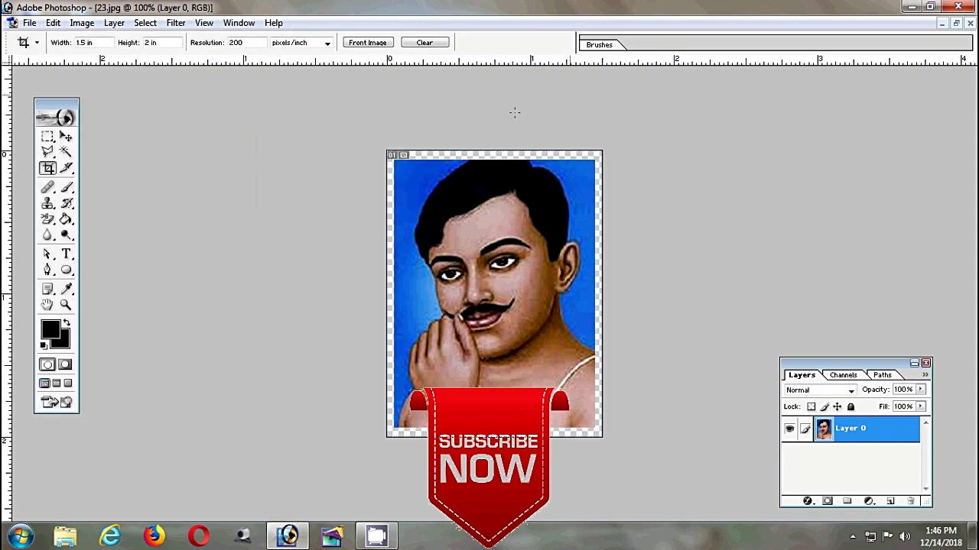
# Step: Add a black Outside stroke around the portrait's edge
pyautogui.click(53, 23)
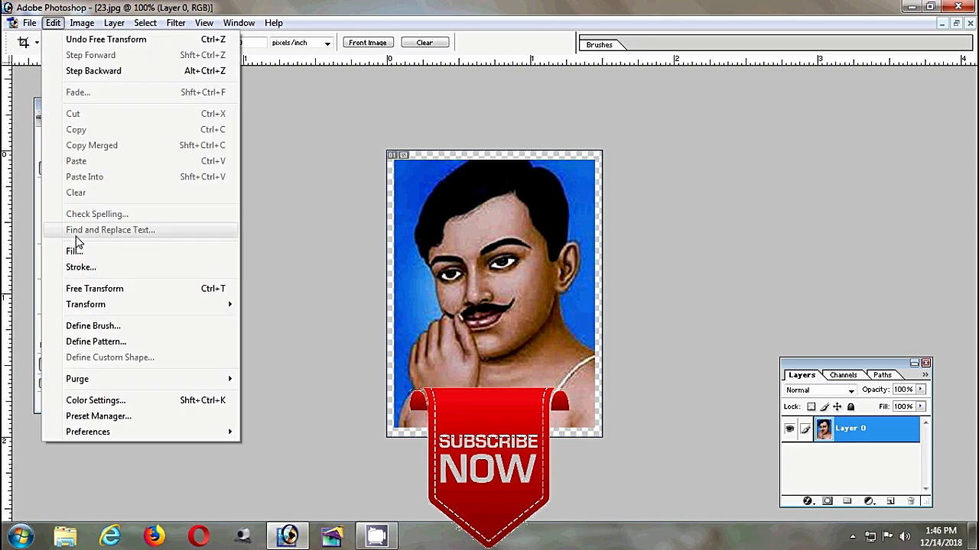
pyautogui.click(80, 267)
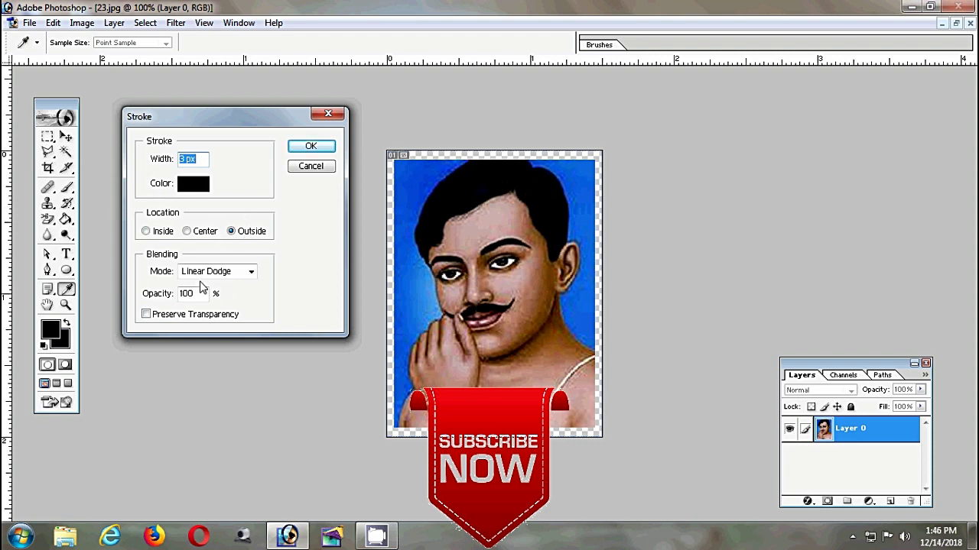
pyautogui.click(310, 146)
pyautogui.press('c')
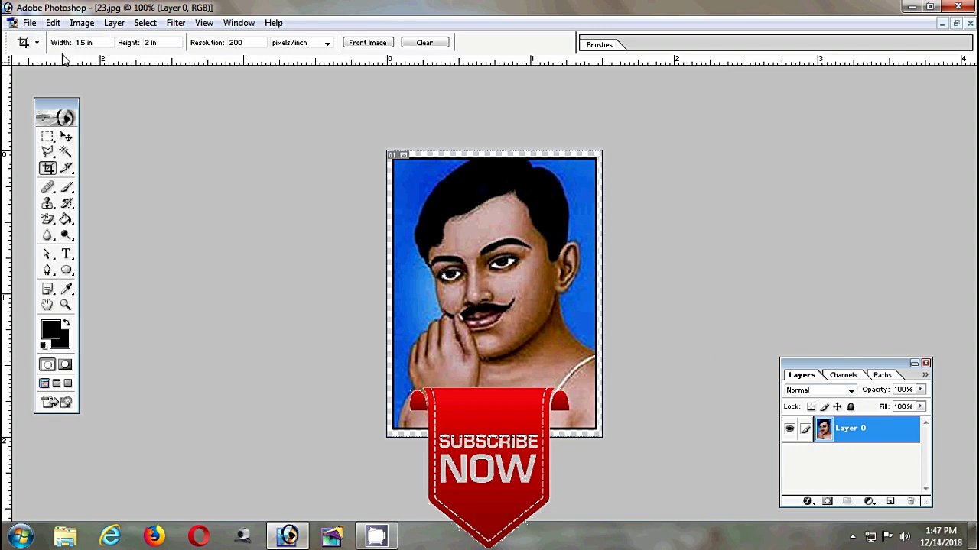
# Step: Open the Fill dialog and cancel it without changes
pyautogui.click(54, 23)
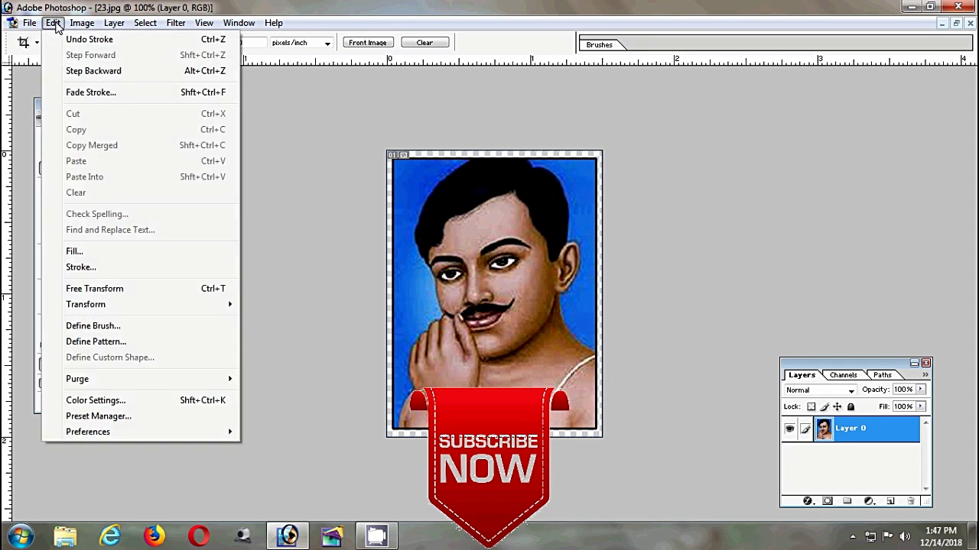
pyautogui.click(106, 251)
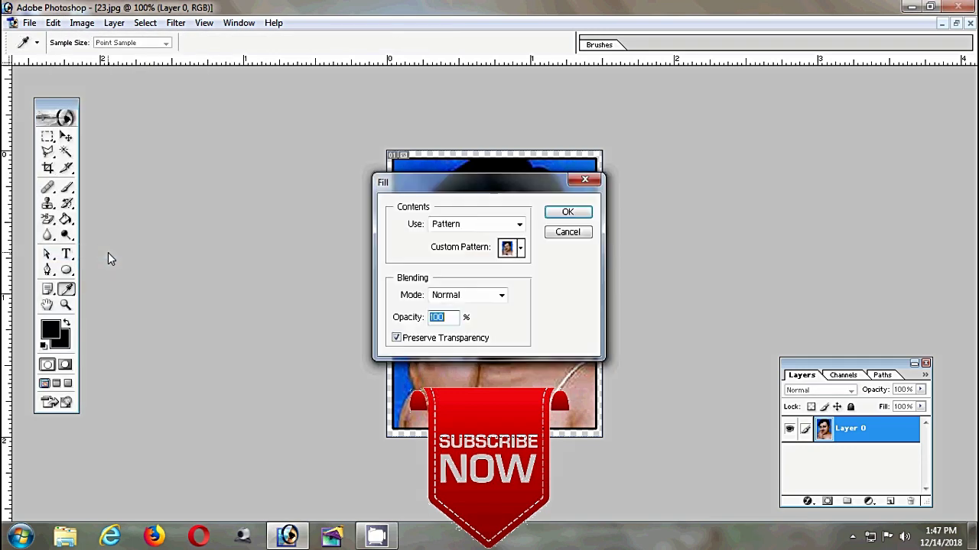
pyautogui.click(574, 234)
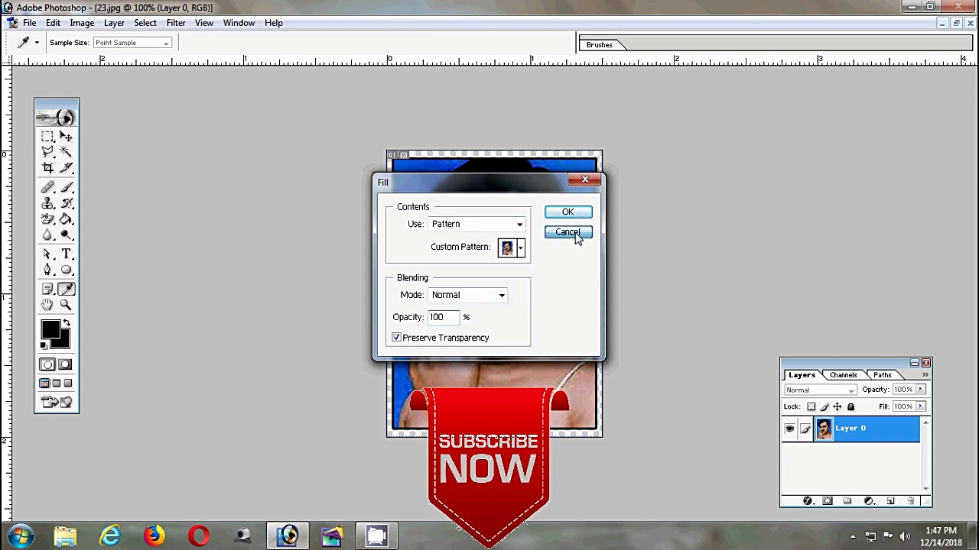
pyautogui.press('c')
# Step: Define the bordered portrait as a pattern named 'AZAD 32'
pyautogui.click(52, 23)
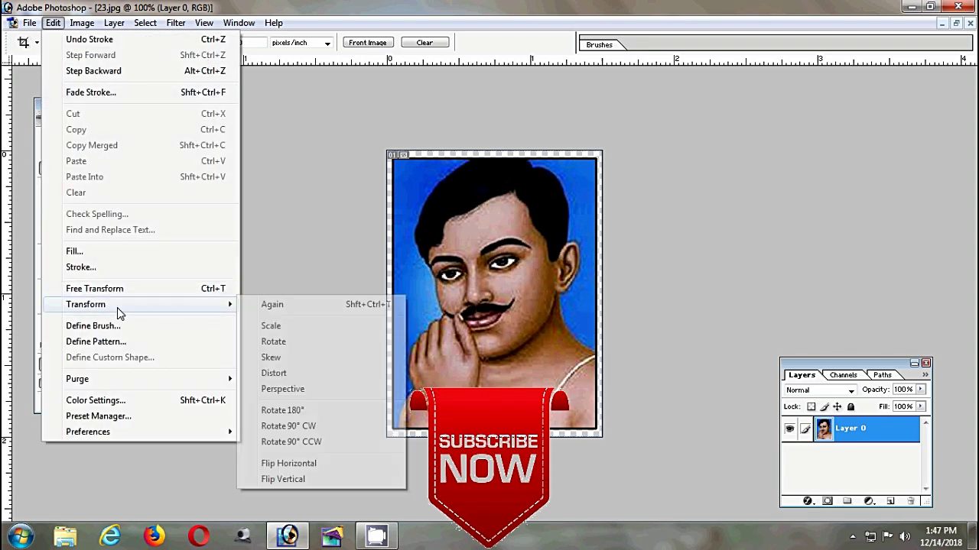
pyautogui.click(107, 341)
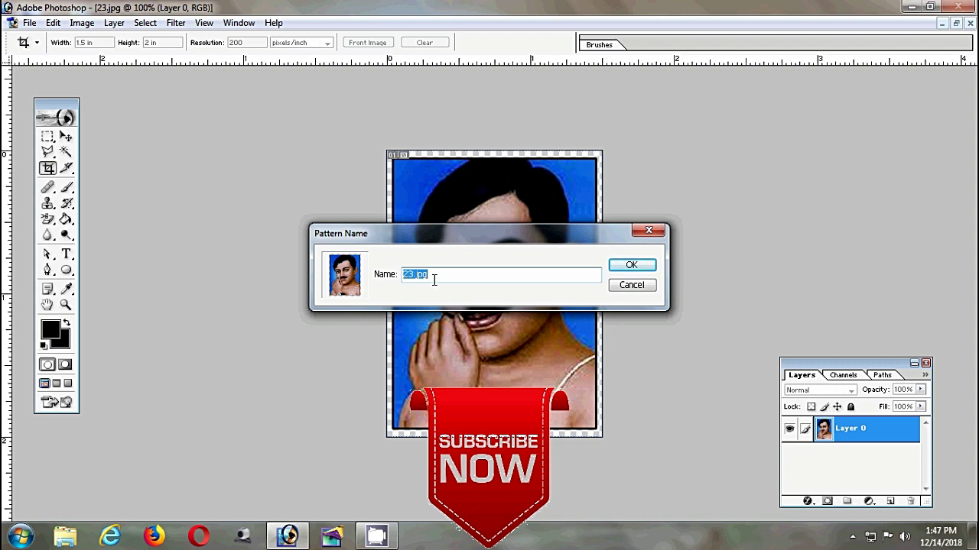
pyautogui.write('AZ')
pyautogui.write('AD 32')
pyautogui.click(631, 268)
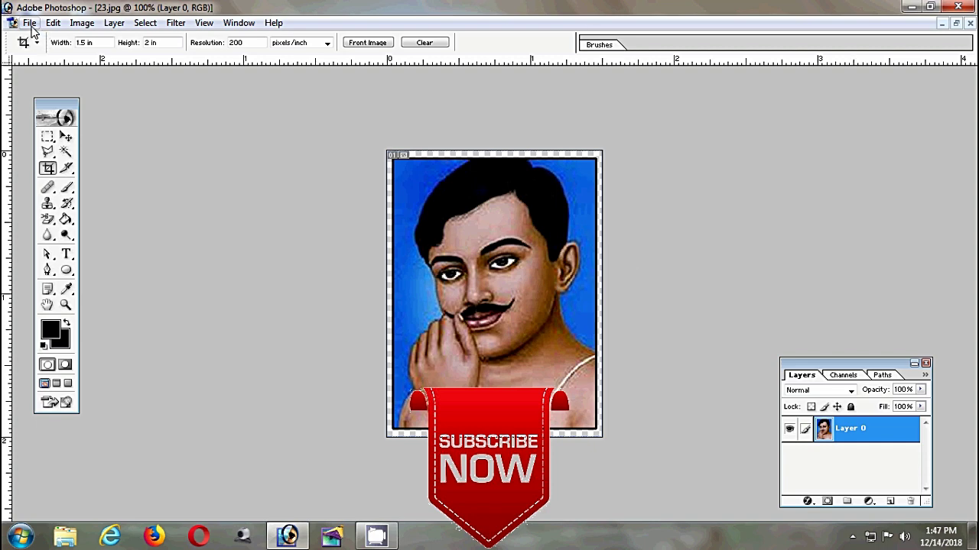
# Step: Start a new document sized 1200 pixels wide by 800 pixels high
pyautogui.click(30, 24)
pyautogui.click(42, 37)
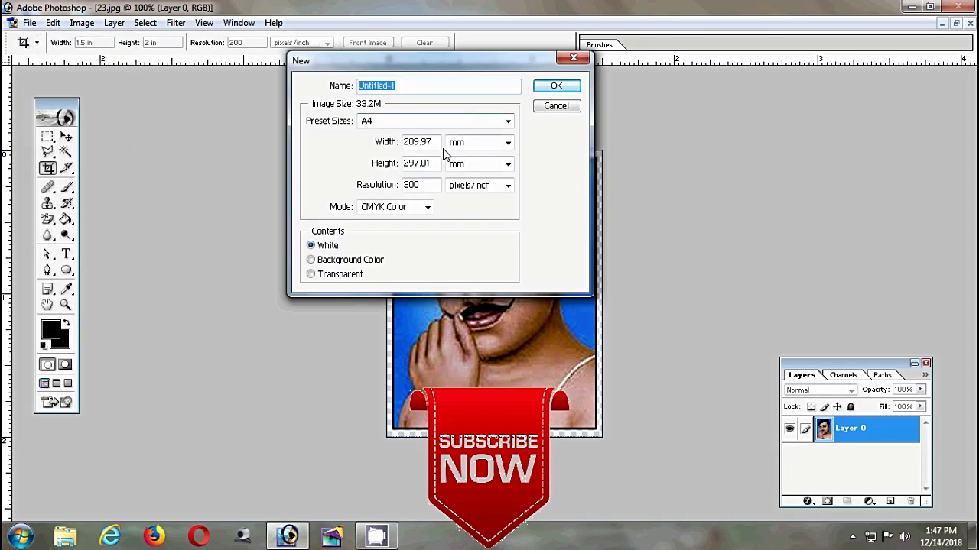
pyautogui.moveTo(436, 145); pyautogui.dragTo(375, 140)
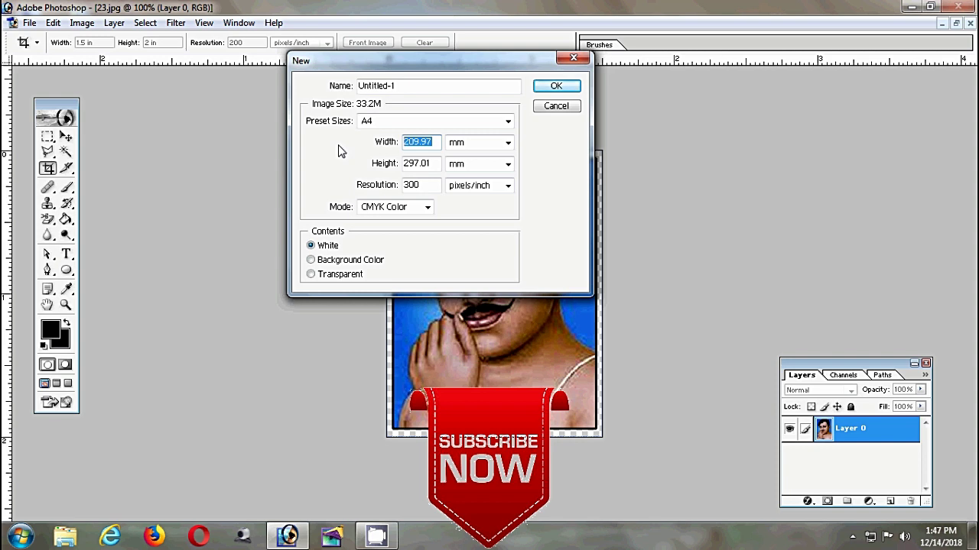
pyautogui.write('1200')
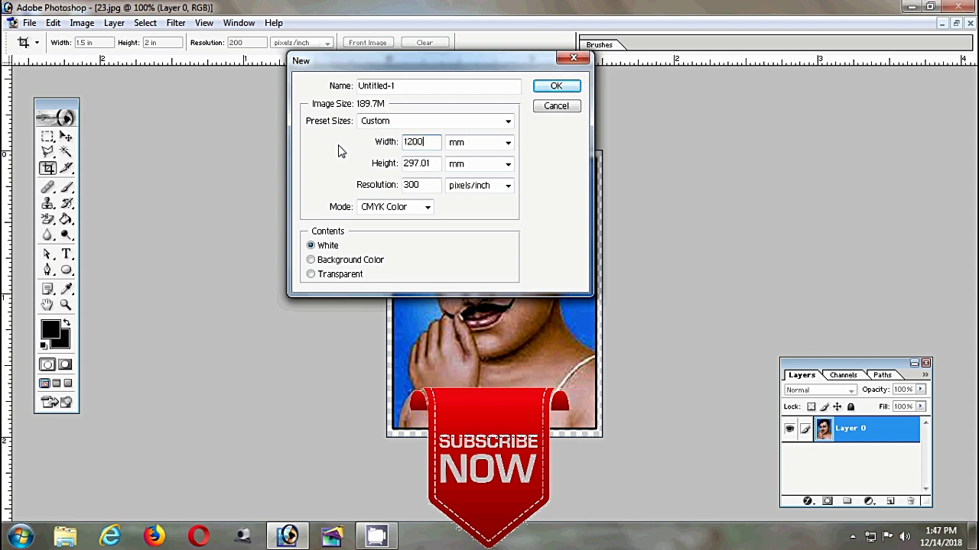
pyautogui.press('Tab')
pyautogui.press('Up')
pyautogui.press('Up')
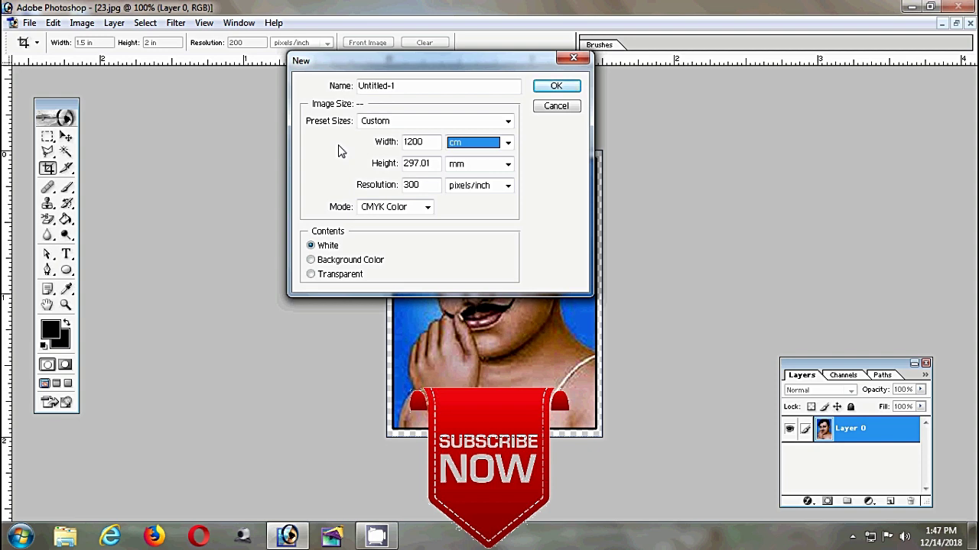
pyautogui.press('Up')
pyautogui.press('Tab')
pyautogui.write('800')
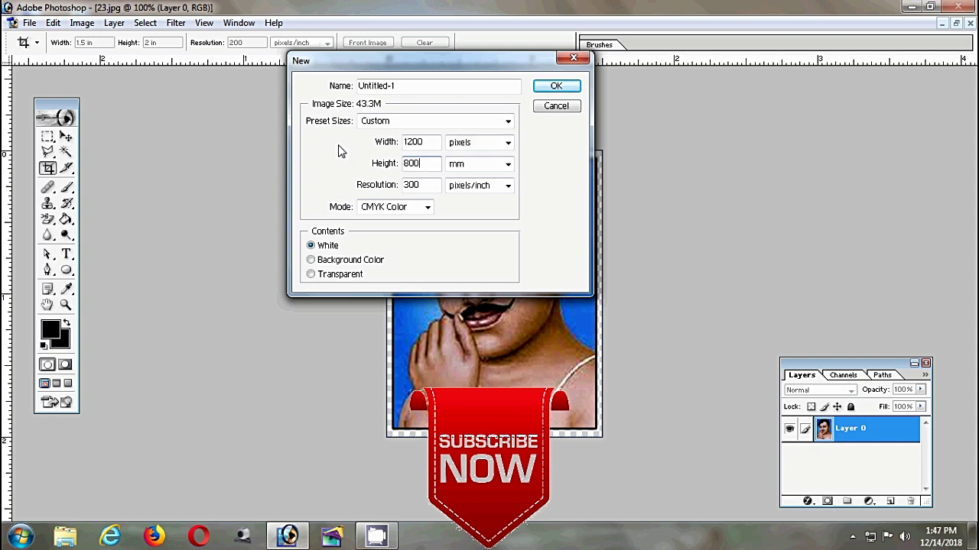
pyautogui.press('Tab')
pyautogui.press('Up')
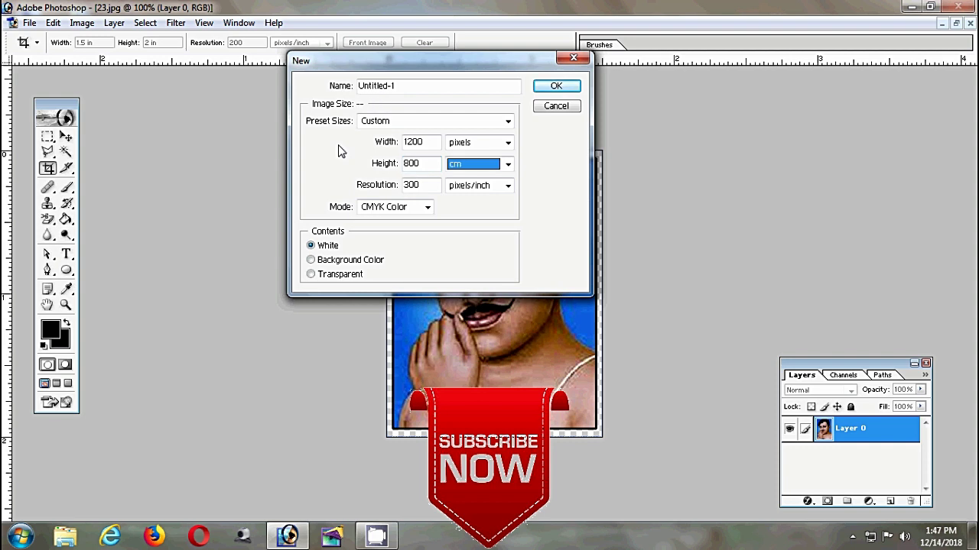
pyautogui.press('Up')
pyautogui.press('Up')
# Step: Keep 300 ppi and CMYK Color, create Untitled-1 and maximize it
pyautogui.press('Tab')
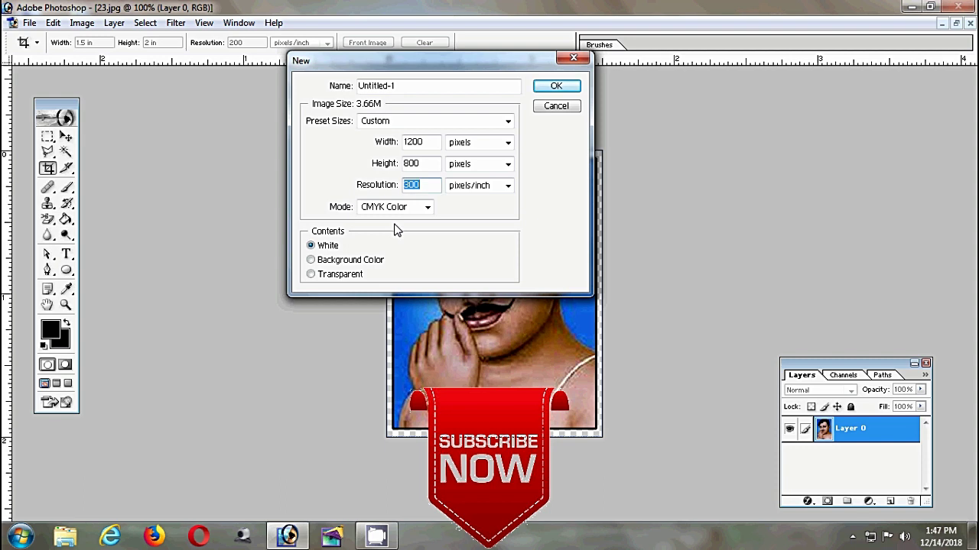
pyautogui.press('Tab')
pyautogui.press('Tab')
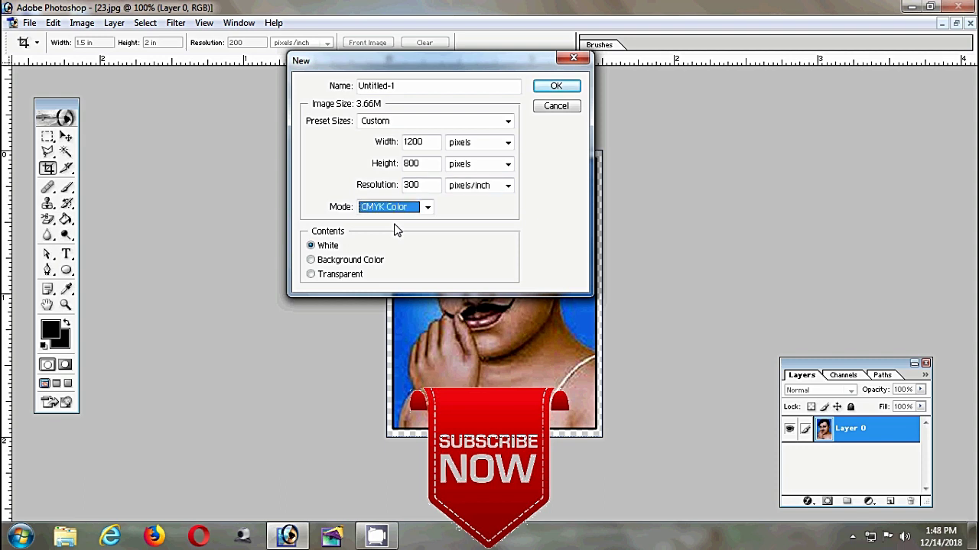
pyautogui.click(427, 207)
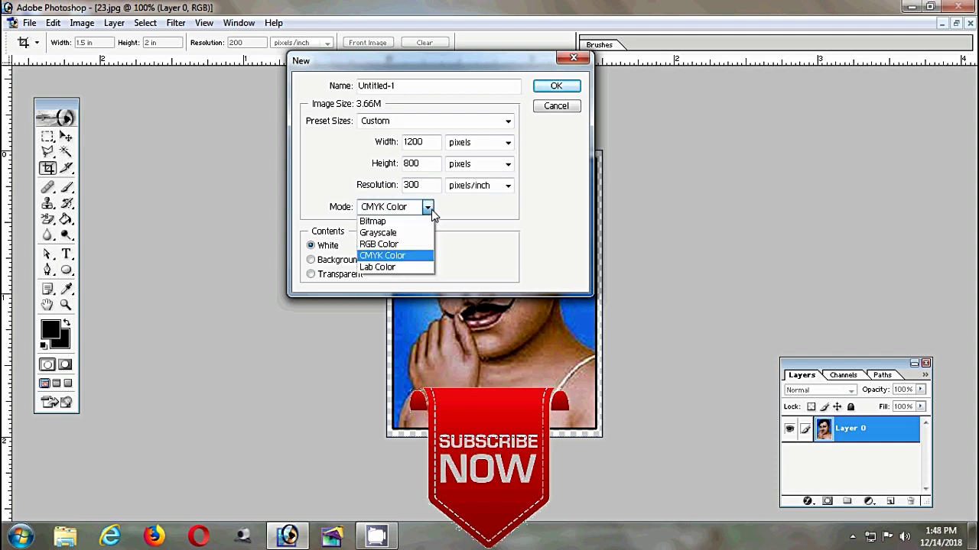
pyautogui.click(427, 207)
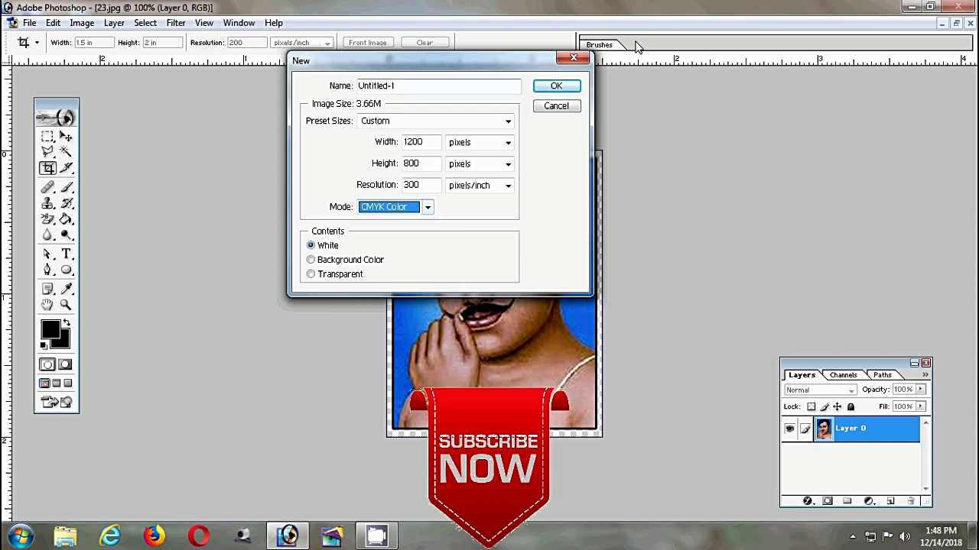
pyautogui.click(557, 87)
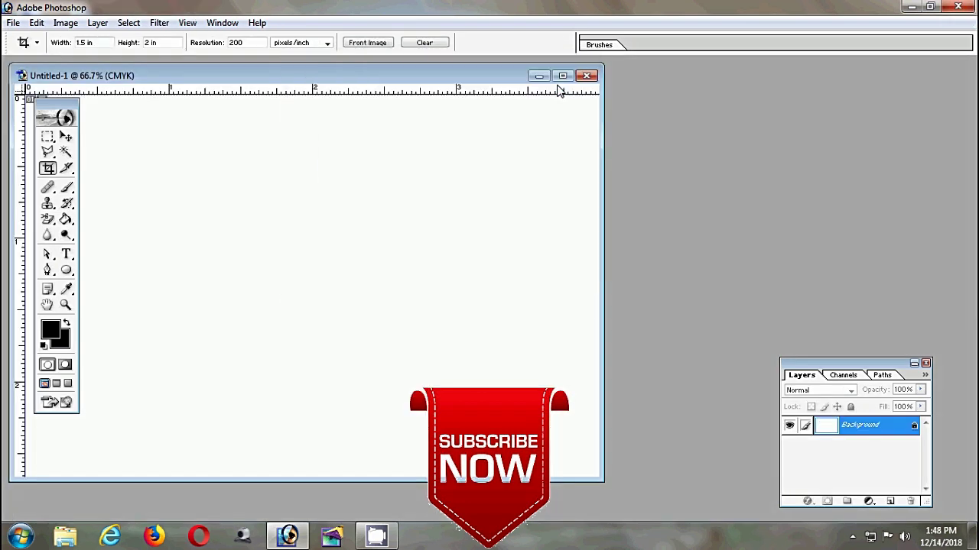
pyautogui.moveTo(400, 76); pyautogui.dragTo(441, 77)
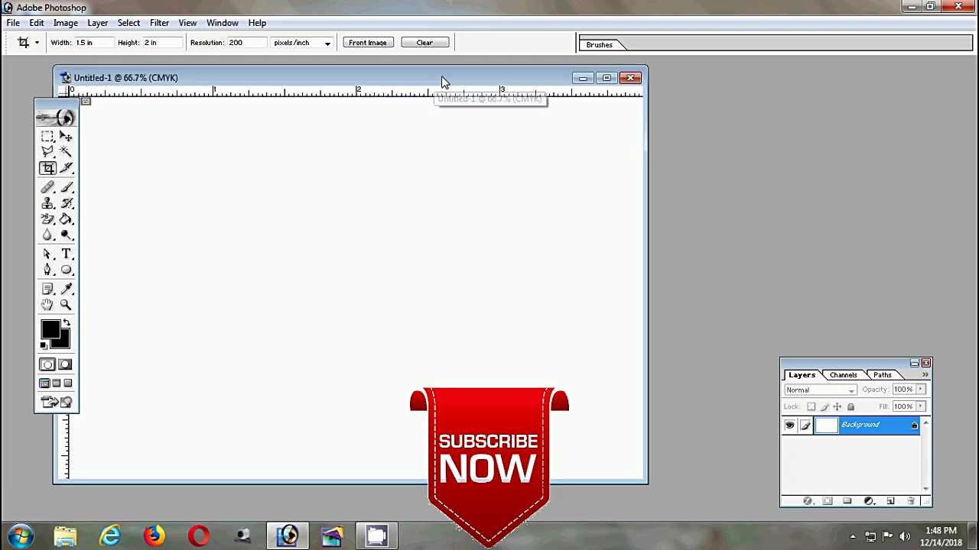
pyautogui.click(606, 77)
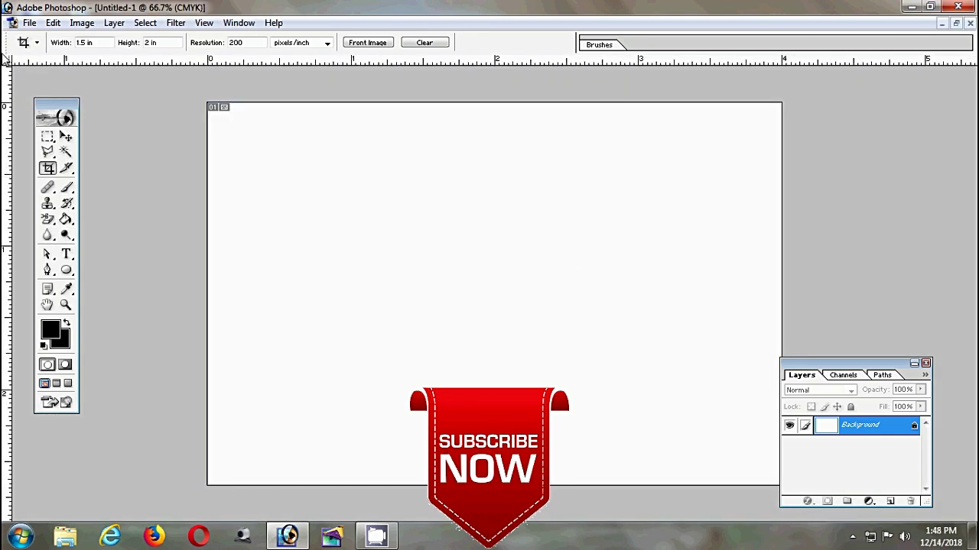
# Step: Fill the blank sheet with the AZAD 32 custom pattern
pyautogui.click(54, 23)
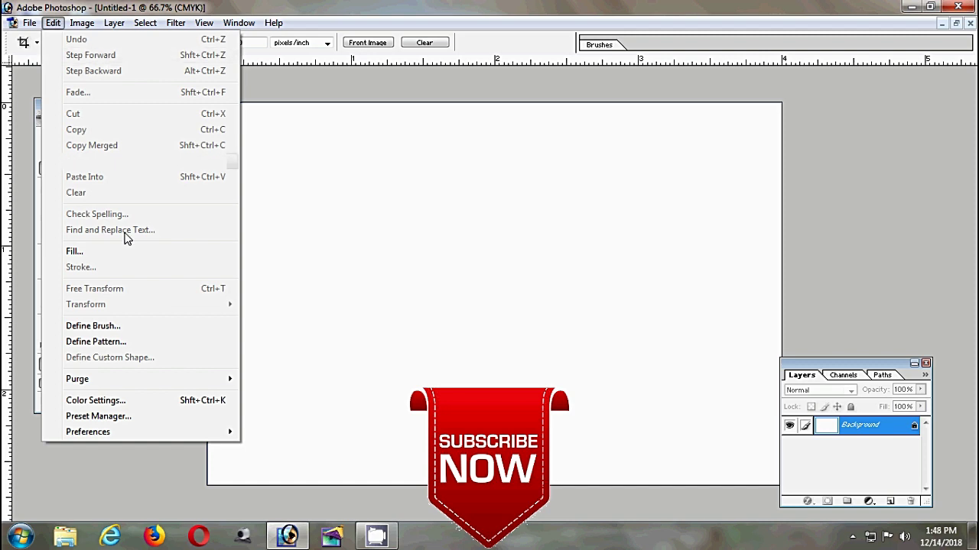
pyautogui.click(88, 255)
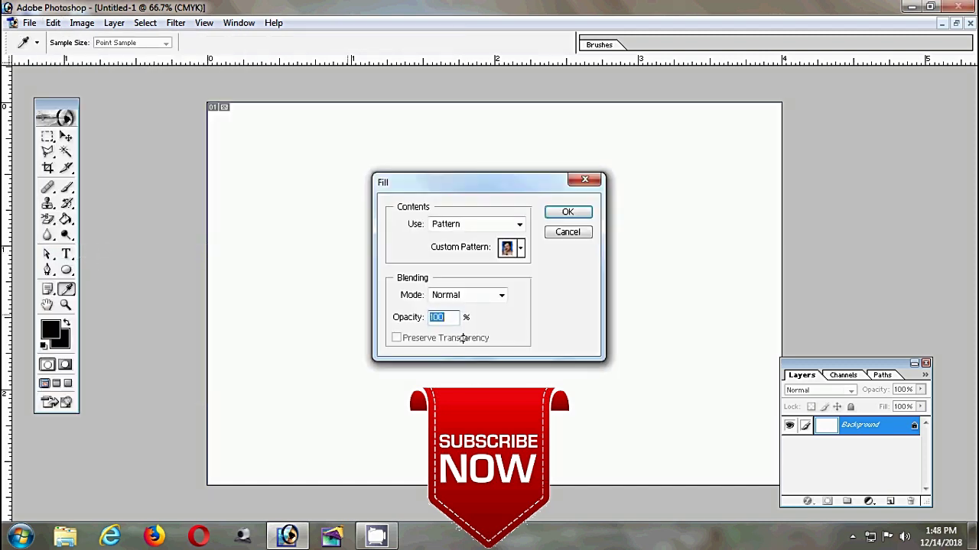
pyautogui.click(520, 248)
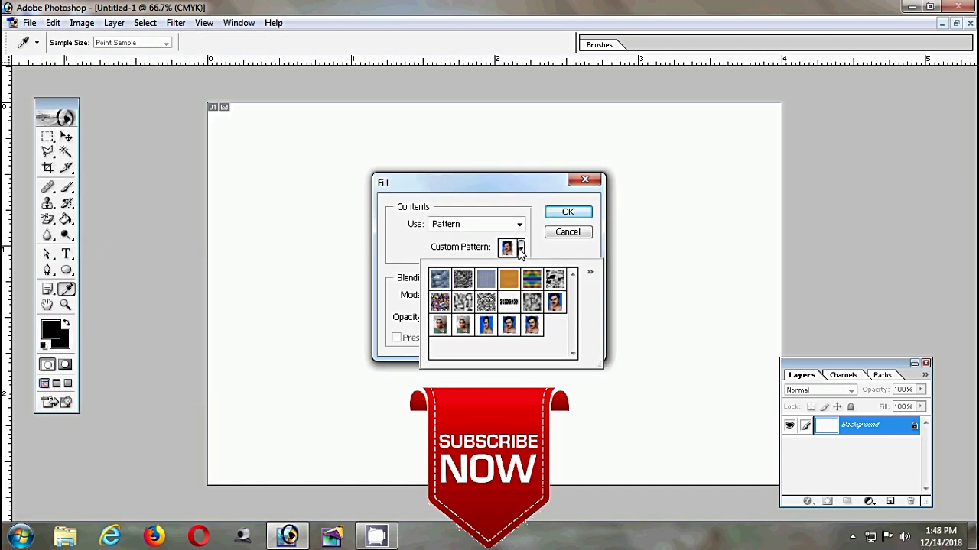
pyautogui.click(531, 327)
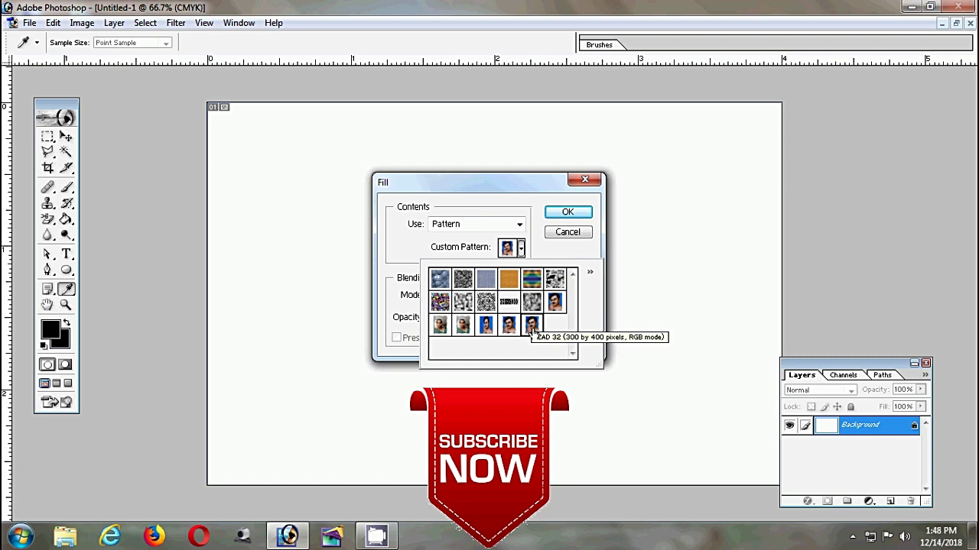
pyautogui.doubleClick(533, 334)
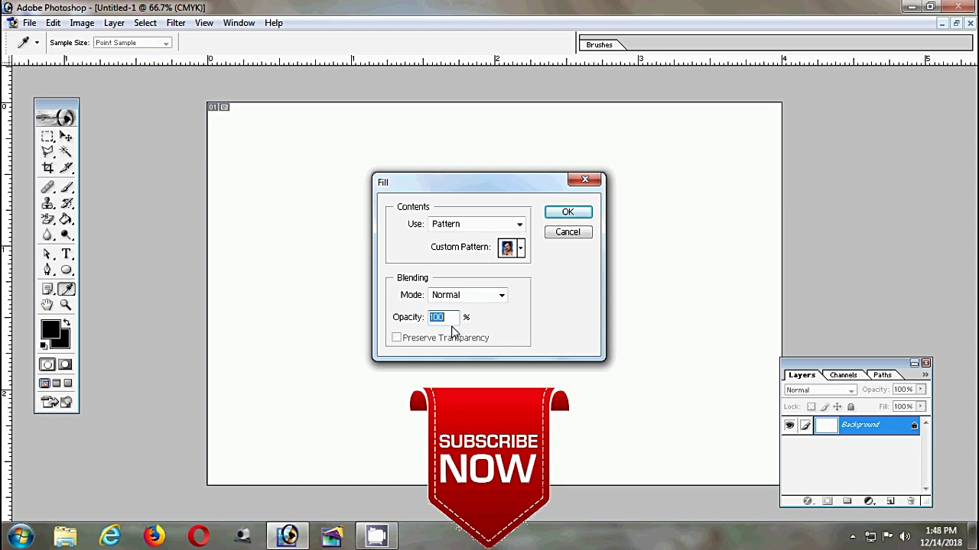
pyautogui.click(581, 217)
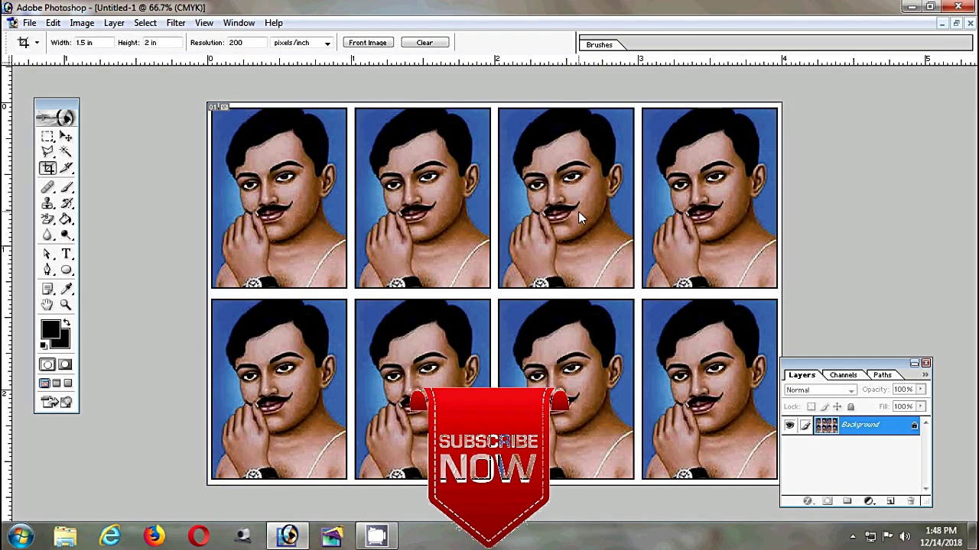